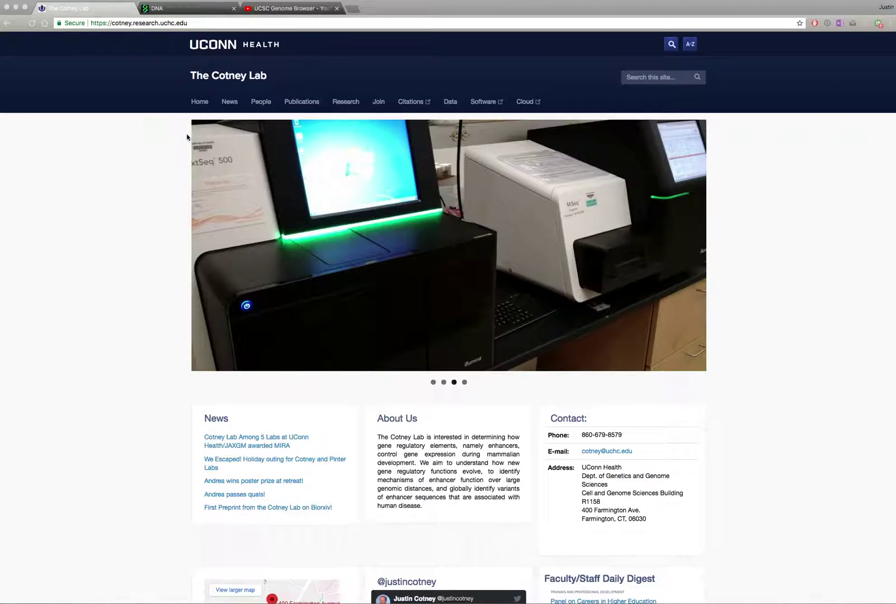
Open the Cotney Lab Data page and scroll to the 'Load our data into the UCSC genome browser' links
{"action": "left_click", "coordinate": [451, 102]}
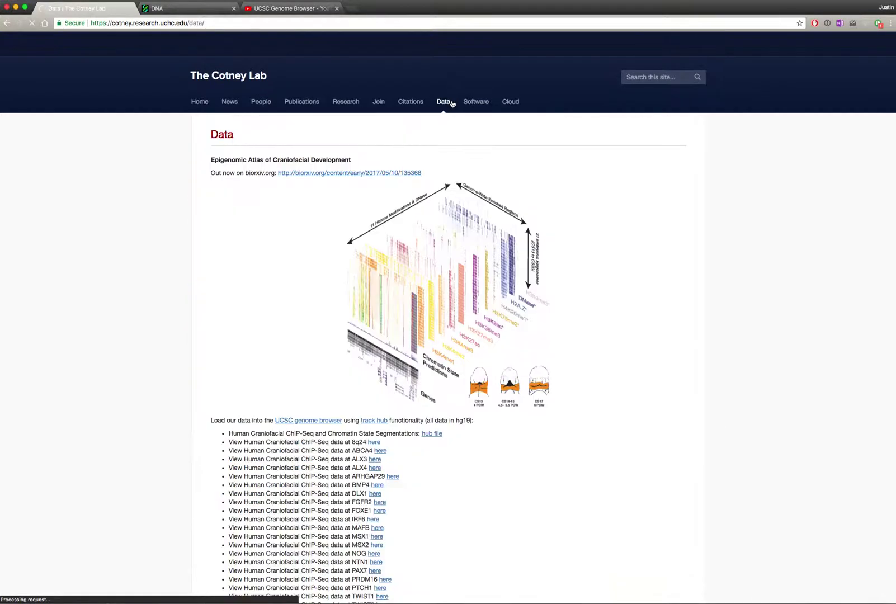
{"action": "scroll", "coordinate": [147, 372], "scroll_direction": "down", "scroll_amount": 3}
{"action": "scroll", "coordinate": [146, 372], "scroll_direction": "down", "scroll_amount": 1}
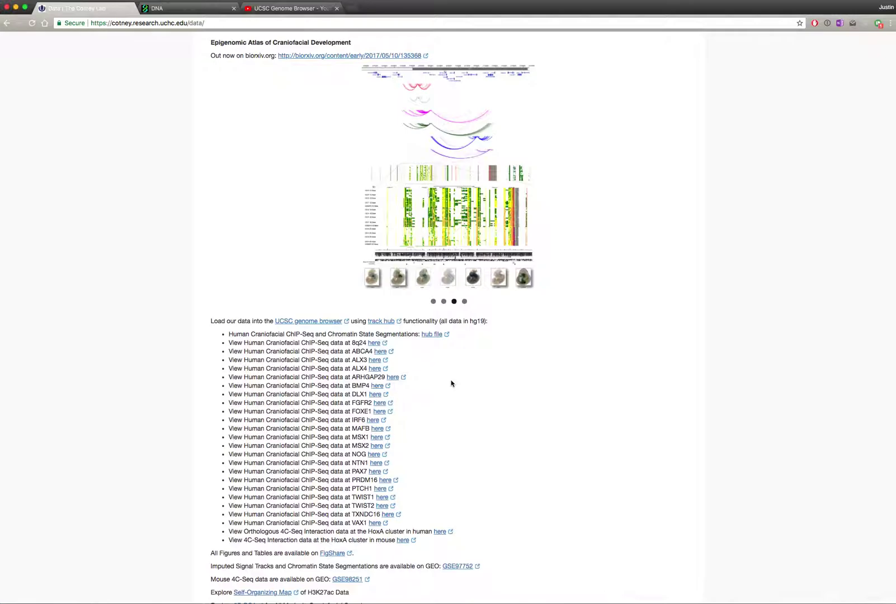
{"action": "scroll", "coordinate": [451, 382], "scroll_direction": "up", "scroll_amount": 3}
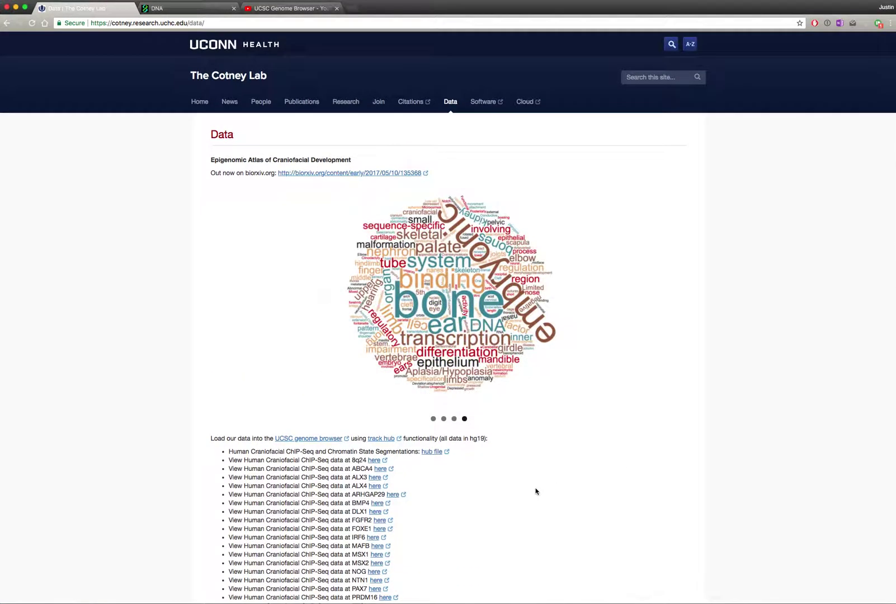
{"action": "scroll", "coordinate": [535, 491], "scroll_direction": "down", "scroll_amount": 5}
{"action": "scroll", "coordinate": [535, 490], "scroll_direction": "up", "scroll_amount": 2}
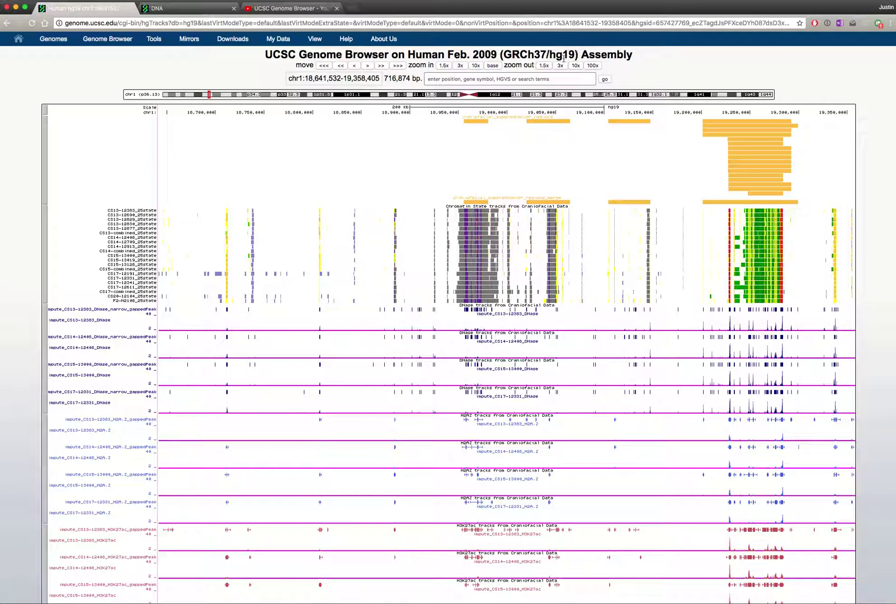
{"action": "scroll", "coordinate": [507, 273], "scroll_direction": "down", "scroll_amount": 4}
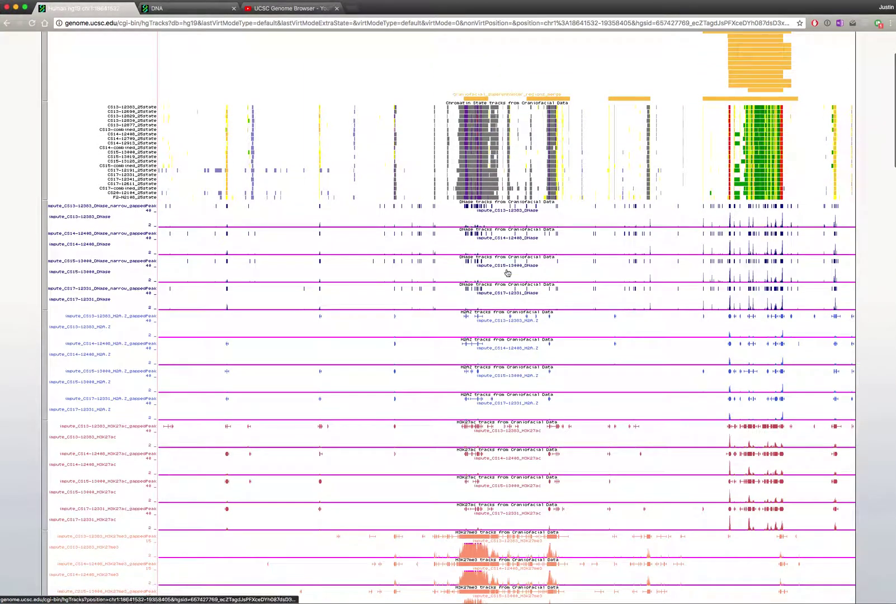
{"action": "scroll", "coordinate": [493, 476], "scroll_direction": "down", "scroll_amount": 4}
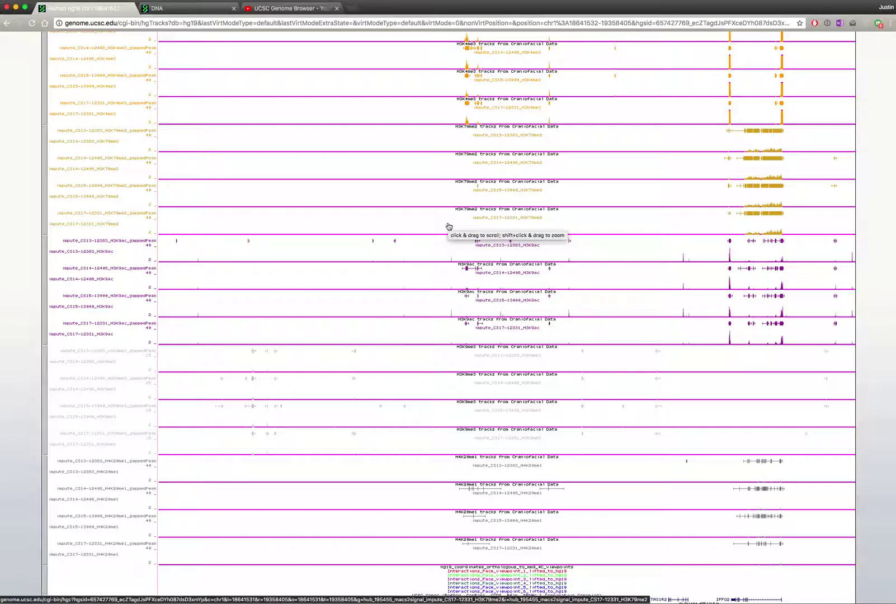
{"action": "scroll", "coordinate": [449, 227], "scroll_direction": "down", "scroll_amount": 10}
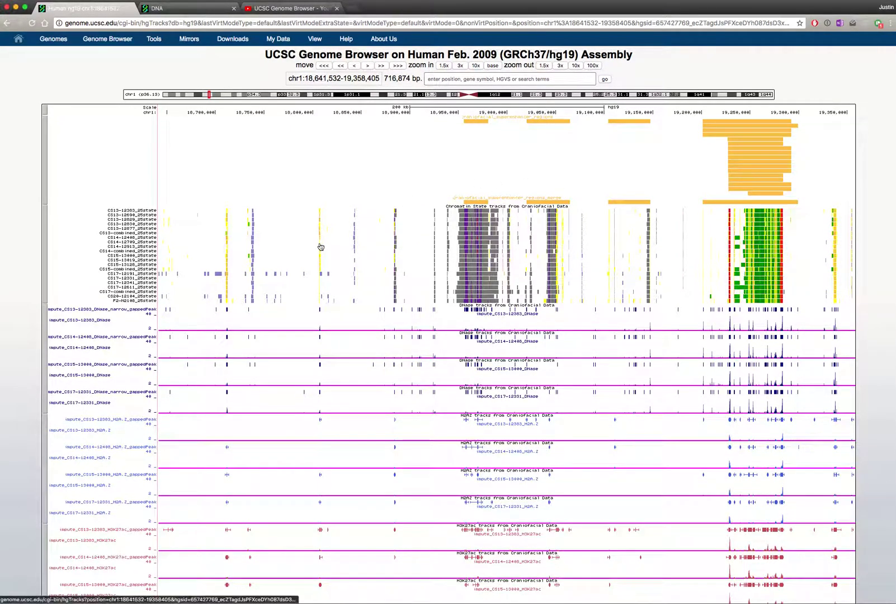
{"action": "scroll", "coordinate": [314, 323], "scroll_direction": "down", "scroll_amount": 13}
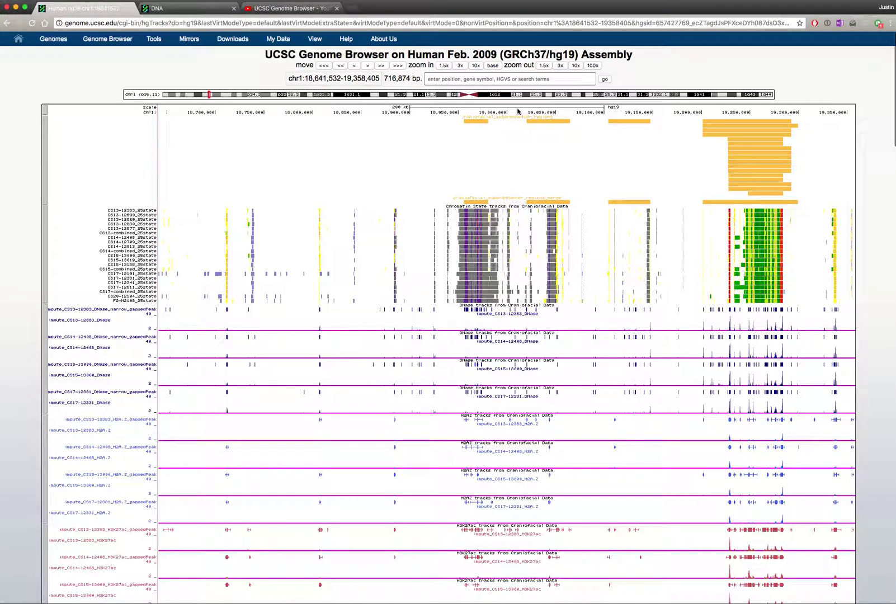
Drag-select chr1:19,008,552-19,073,512 on the ruler and zoom into that 64,961 bp region
{"action": "left_click", "coordinate": [529, 111]}
{"action": "left_click_drag", "start_coordinate": [528, 111], "coordinate": [579, 122]}
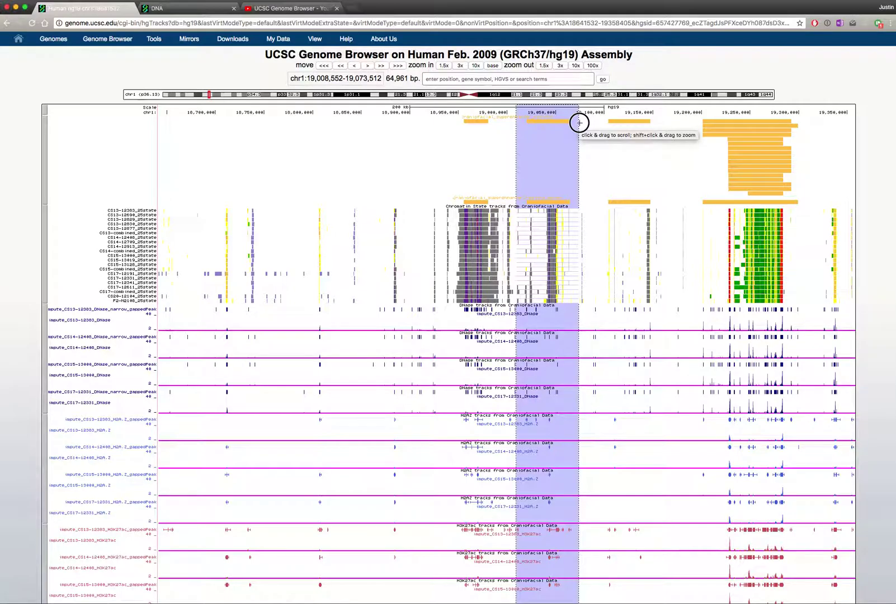
{"action": "left_click_drag", "start_coordinate": [579, 122], "coordinate": [579, 122]}
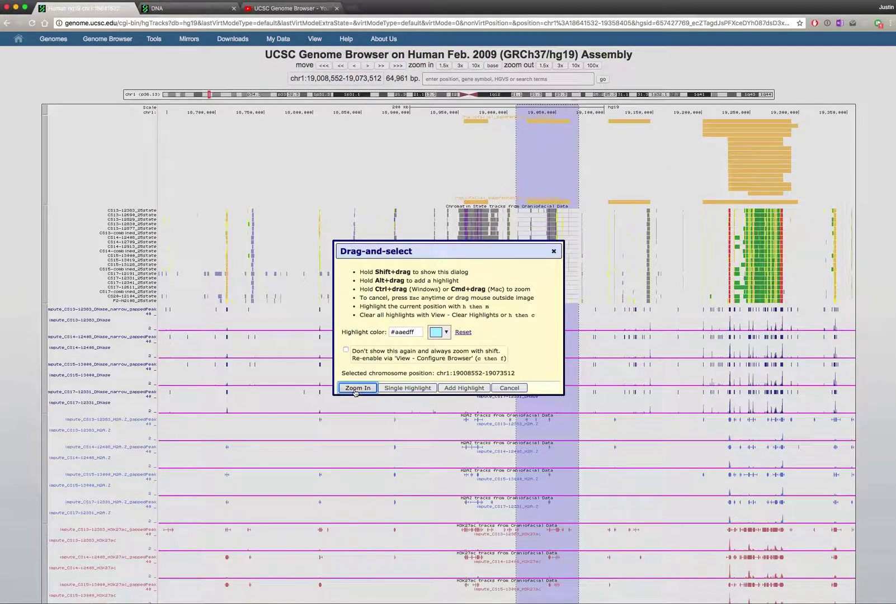
{"action": "left_click", "coordinate": [358, 386]}
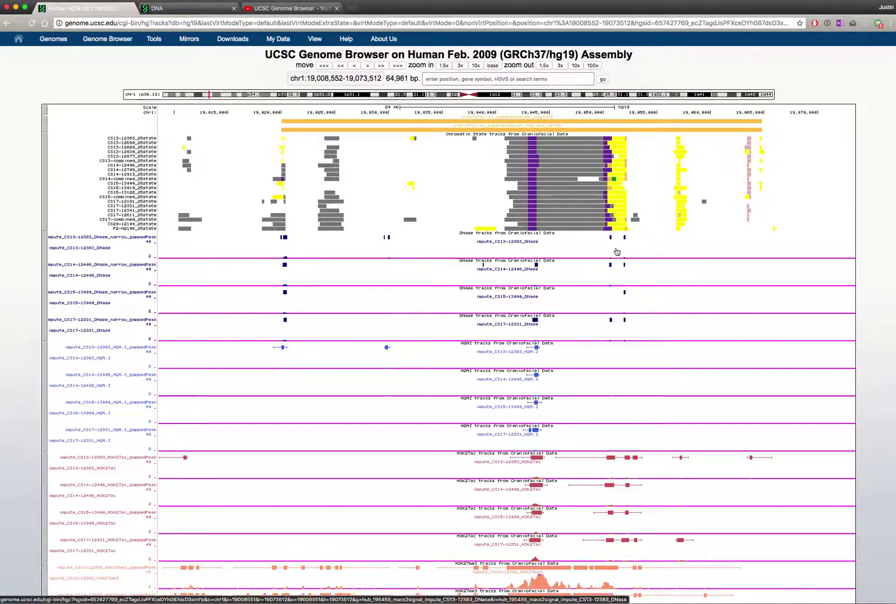
Zoom to chr1:19,049,950-19,051,127 (1,178 bp) over the purple and yellow chromatin states
{"action": "scroll", "coordinate": [609, 257], "scroll_direction": "down", "scroll_amount": 6}
{"action": "scroll", "coordinate": [617, 252], "scroll_direction": "down", "scroll_amount": 15}
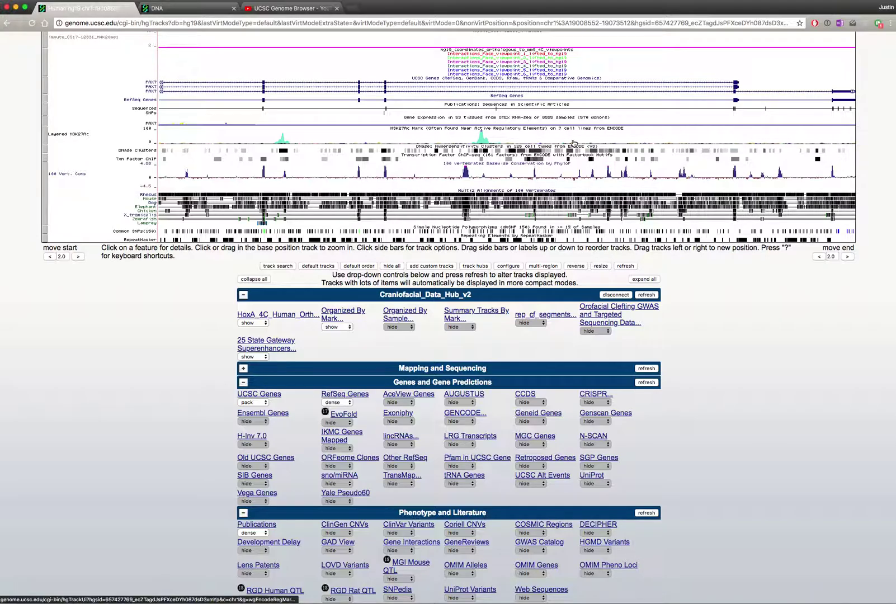
{"action": "scroll", "coordinate": [574, 143], "scroll_direction": "up", "scroll_amount": 10}
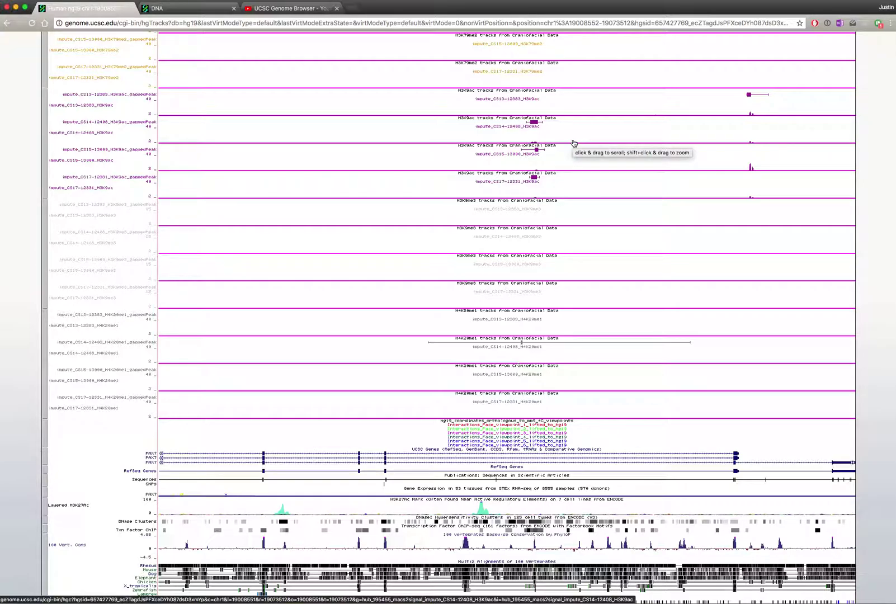
{"action": "scroll", "coordinate": [573, 142], "scroll_direction": "up", "scroll_amount": 15}
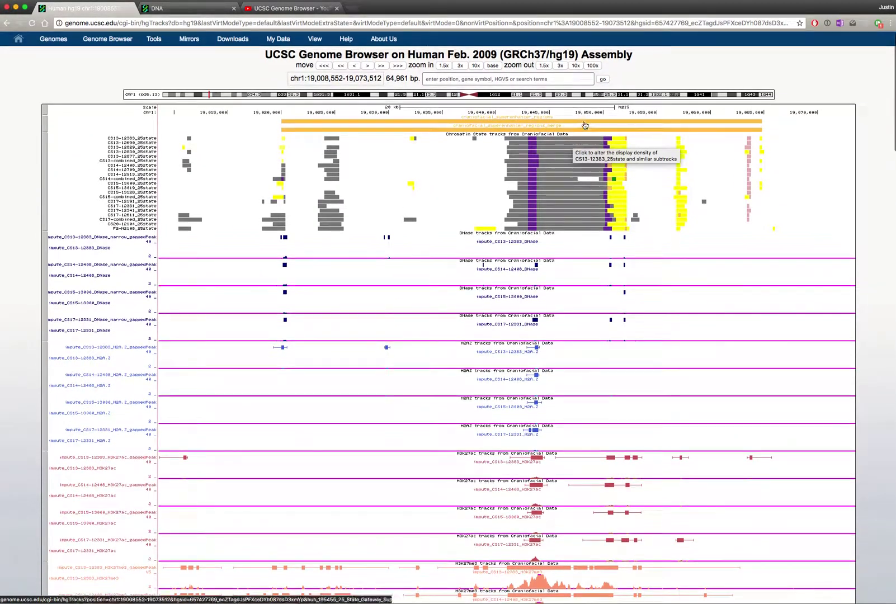
{"action": "left_click_drag", "start_coordinate": [580, 112], "coordinate": [646, 113]}
{"action": "left_click", "coordinate": [356, 387]}
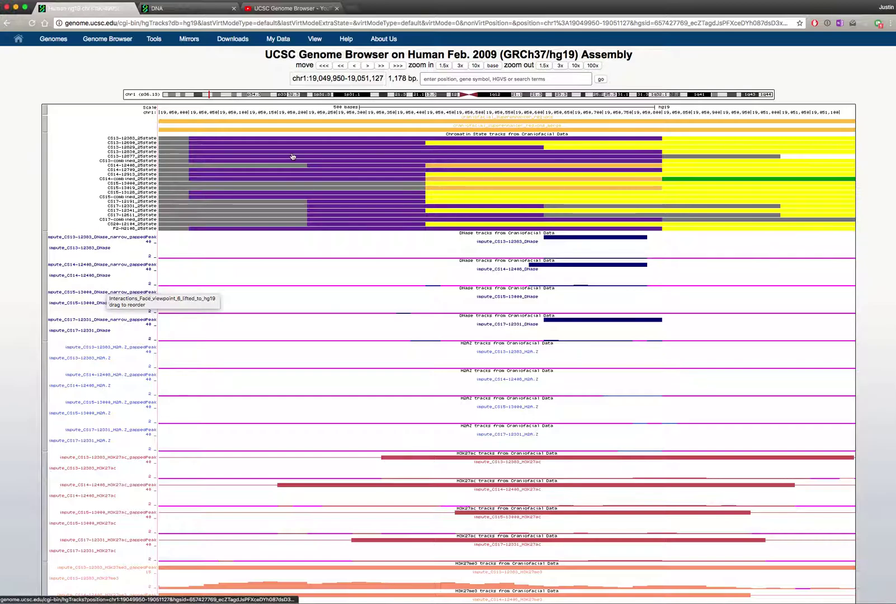
Open View > DNA for chr1:19,049,950-19,051,127 in a new tab and switch to it
{"action": "mouse_move", "coordinate": [314, 39]}
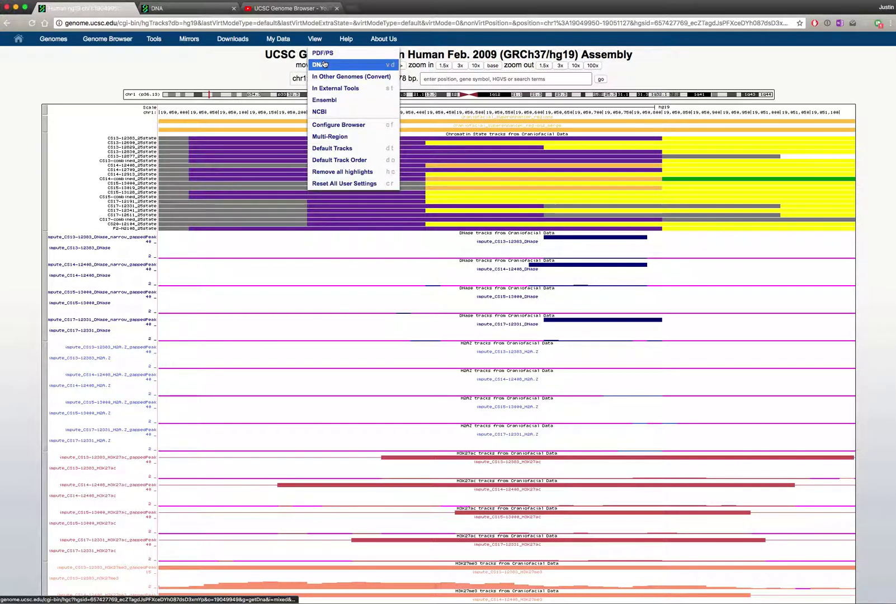
{"action": "right_click", "coordinate": [334, 64]}
{"action": "left_click", "coordinate": [336, 65]}
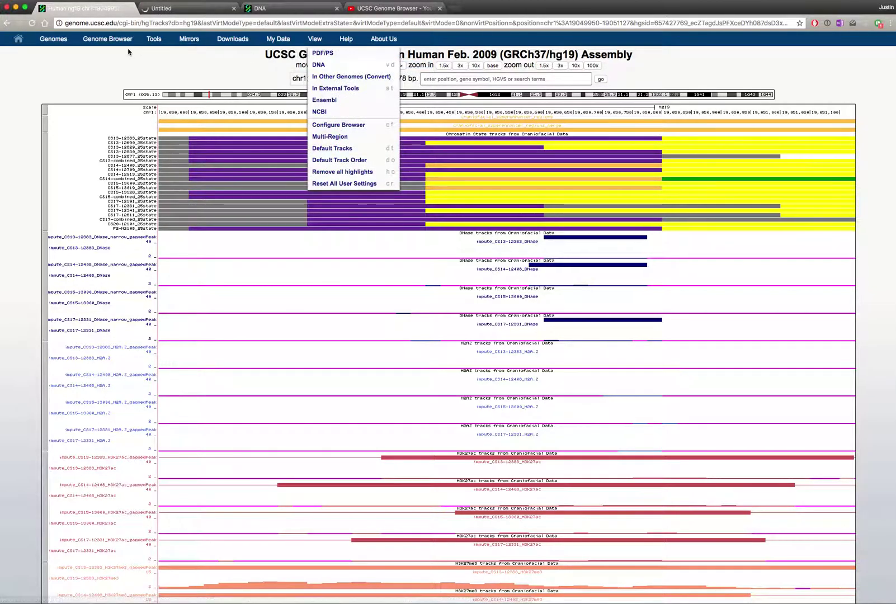
{"action": "left_click", "coordinate": [192, 8]}
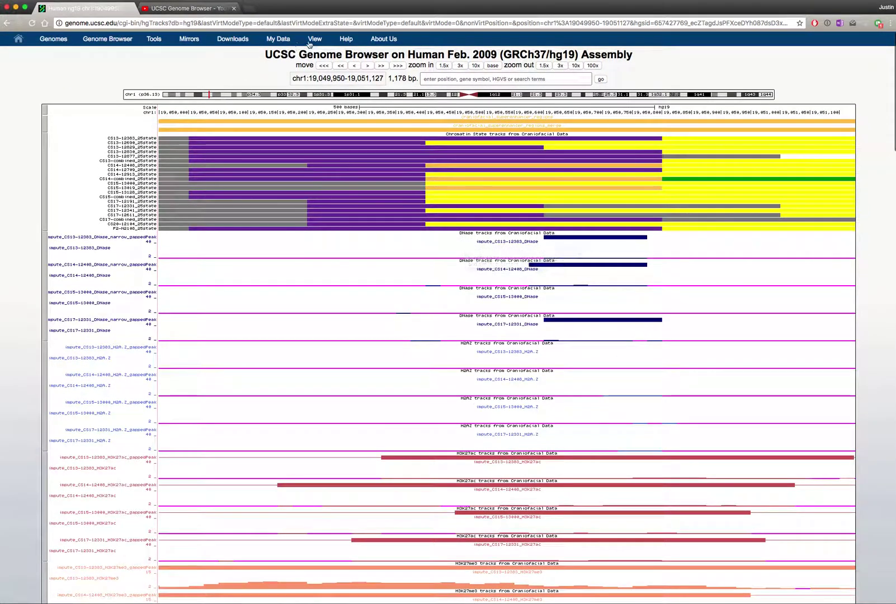
Open the View > In Other Genomes (Convert) page in a new tab
{"action": "mouse_move", "coordinate": [314, 40]}
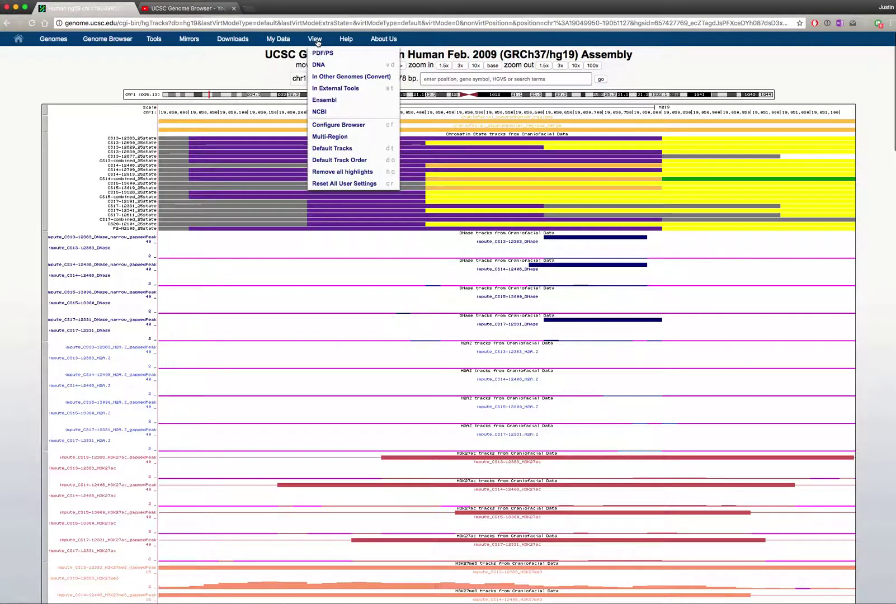
{"action": "right_click", "coordinate": [340, 76]}
{"action": "left_click", "coordinate": [371, 79]}
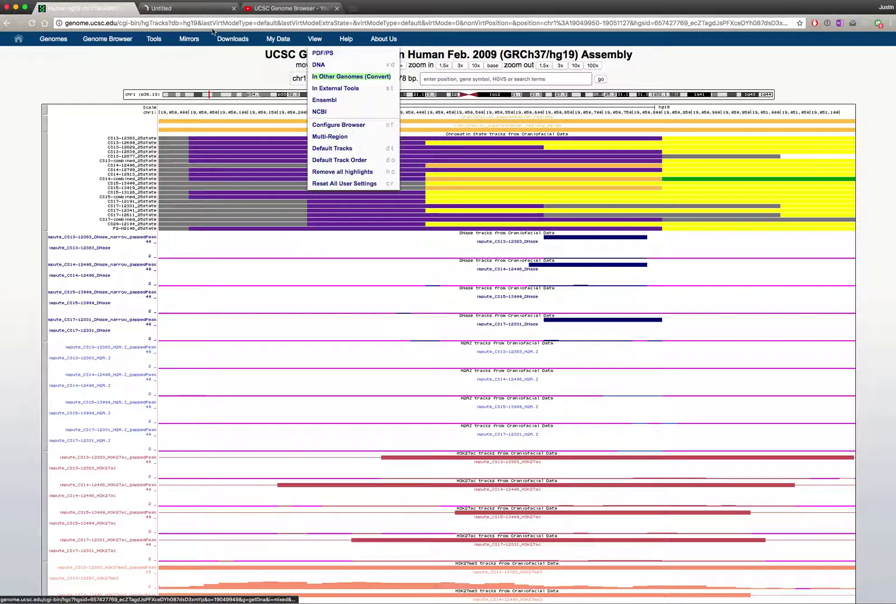
{"action": "left_click", "coordinate": [187, 9]}
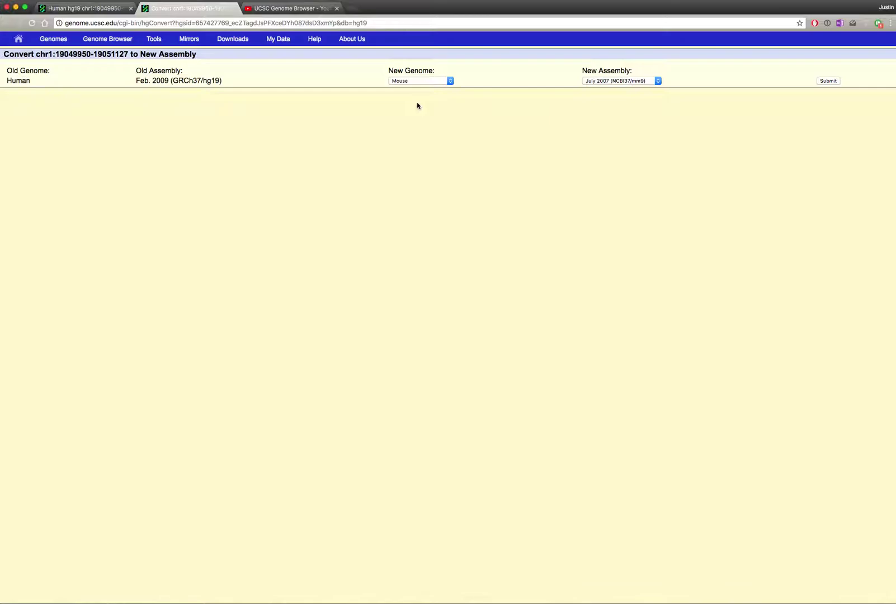
{"action": "left_click", "coordinate": [433, 82]}
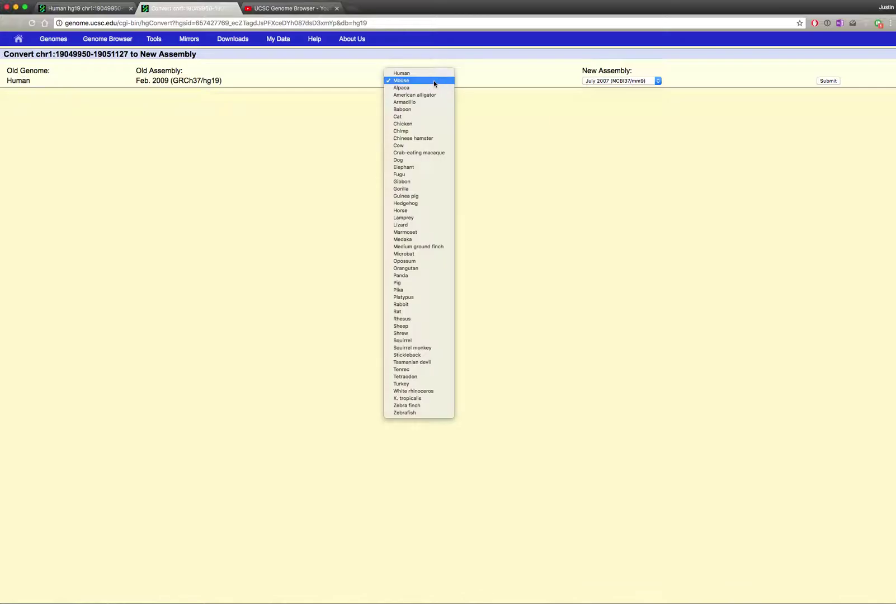
{"action": "left_click", "coordinate": [420, 412]}
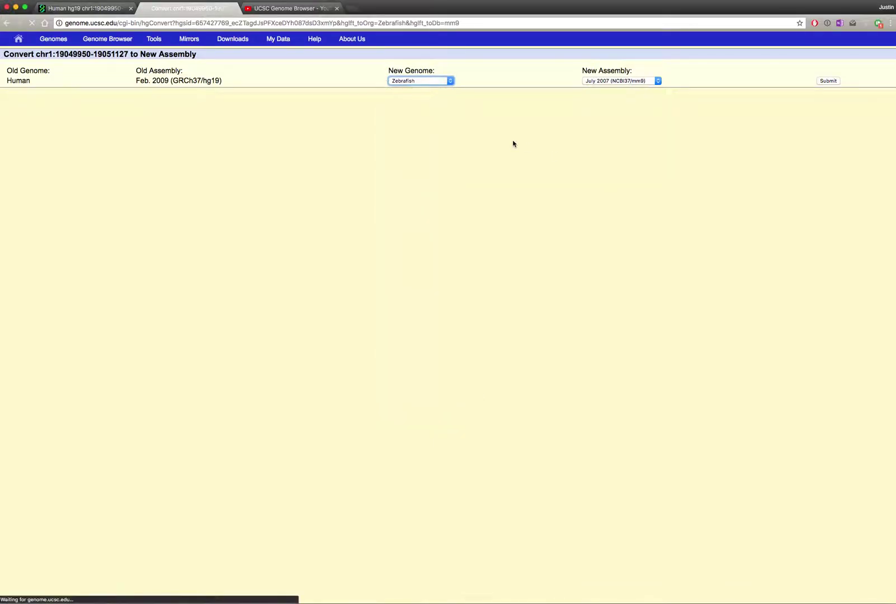
{"action": "left_click", "coordinate": [609, 81]}
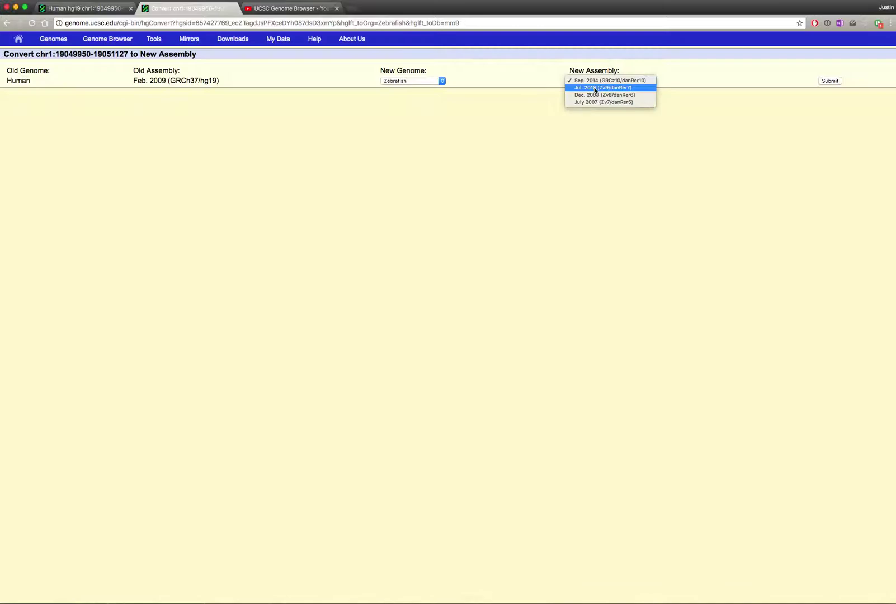
{"action": "left_click", "coordinate": [595, 87]}
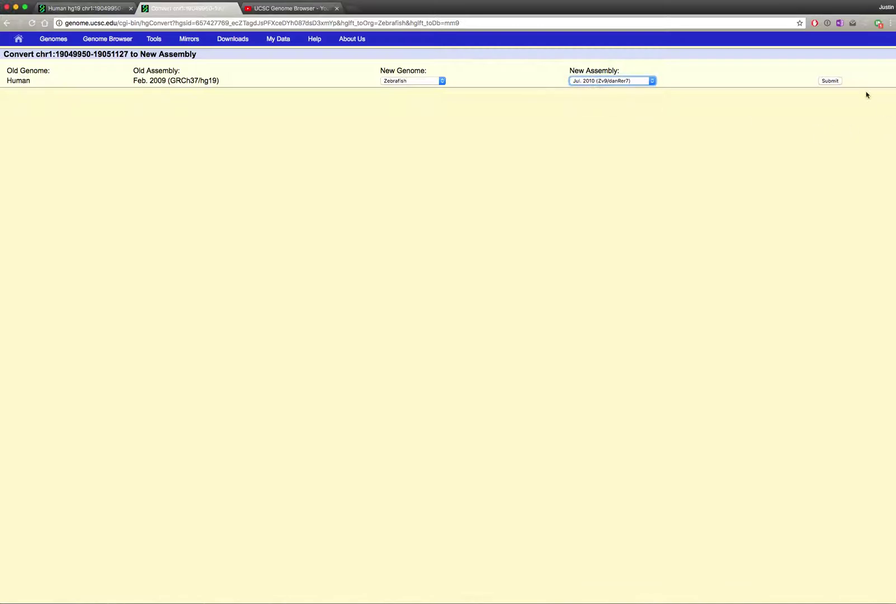
{"action": "left_click", "coordinate": [829, 81]}
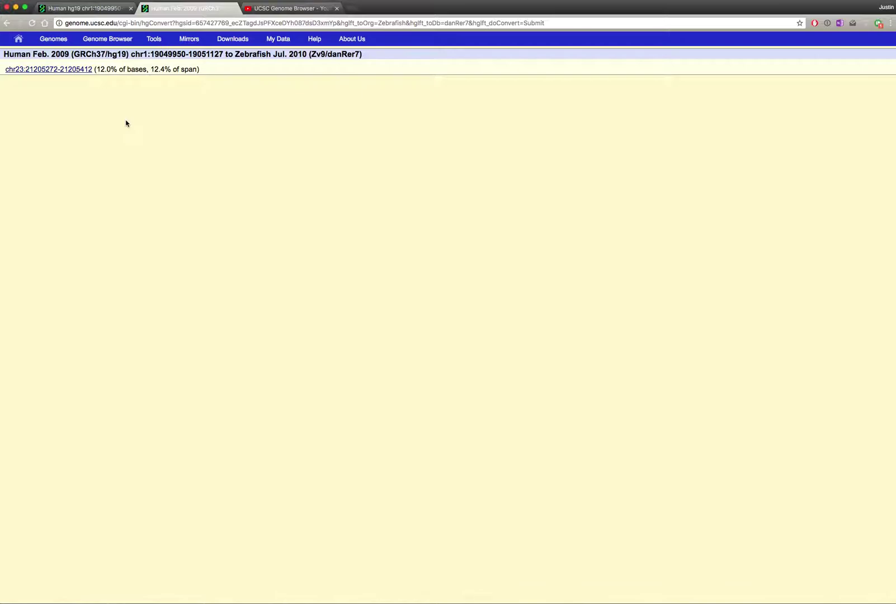
{"action": "left_click", "coordinate": [43, 70]}
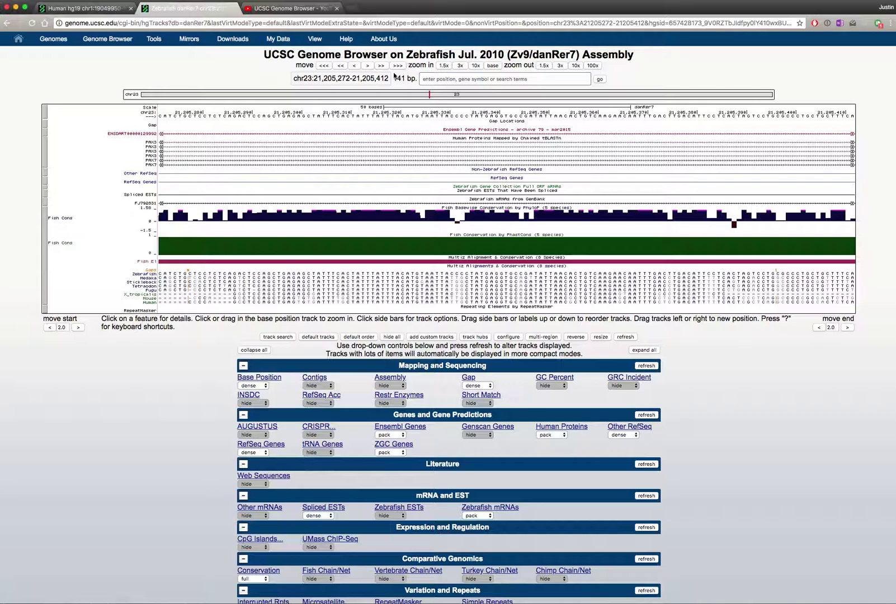
Zoom the zebrafish view out tenfold to 1,410 bp and 14,100 bp, then go back to 1,410 bp
{"action": "left_click", "coordinate": [575, 66]}
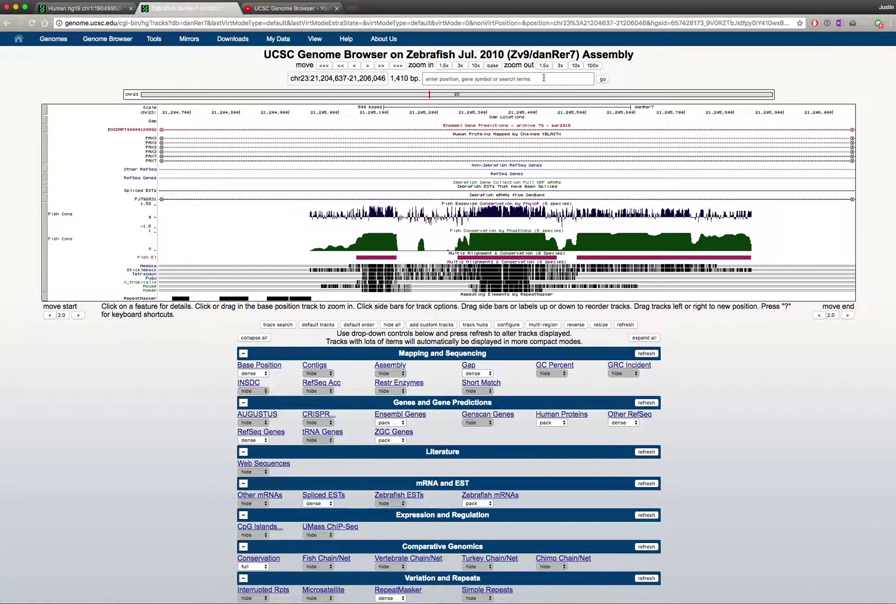
{"action": "left_click", "coordinate": [575, 66]}
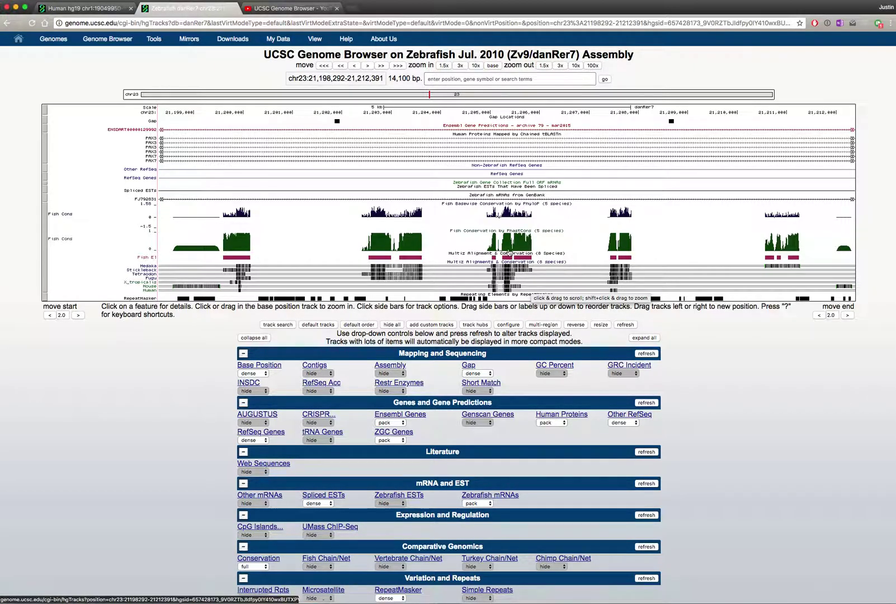
{"action": "left_click", "coordinate": [6, 22]}
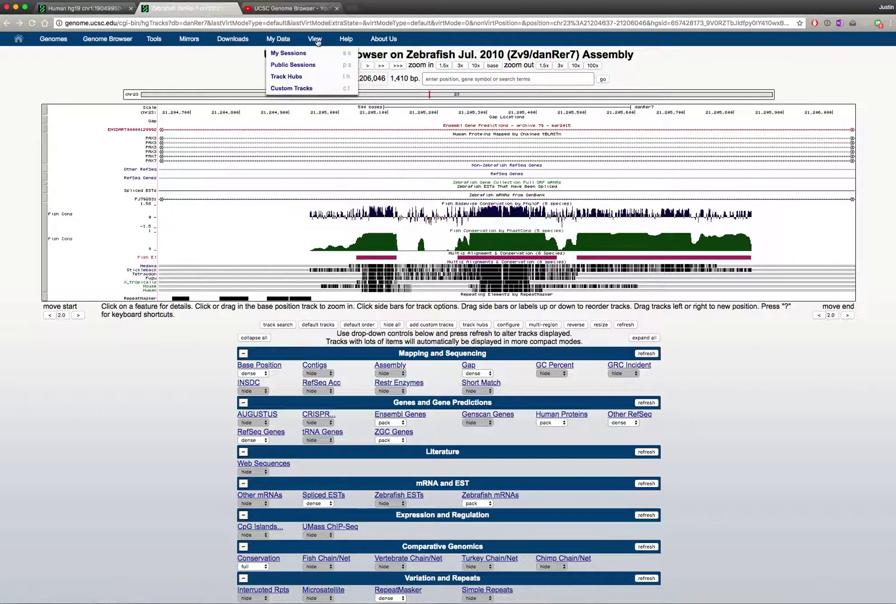
Reopen Get DNA in Window in a new tab, close the extra pages, and go to the Genome Browser home page
{"action": "mouse_move", "coordinate": [314, 38]}
{"action": "right_click", "coordinate": [325, 63]}
{"action": "left_click", "coordinate": [341, 68]}
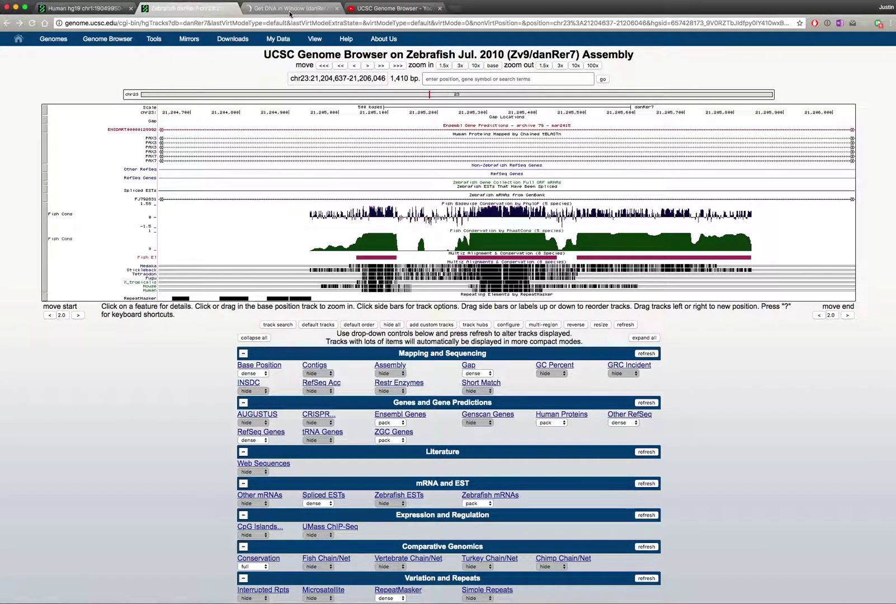
{"action": "left_click", "coordinate": [290, 9]}
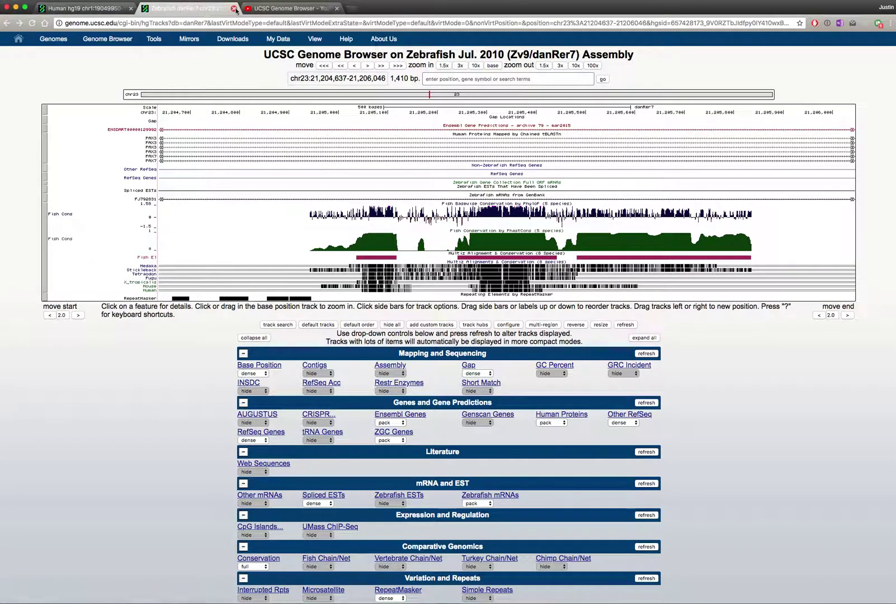
{"action": "left_click", "coordinate": [234, 9]}
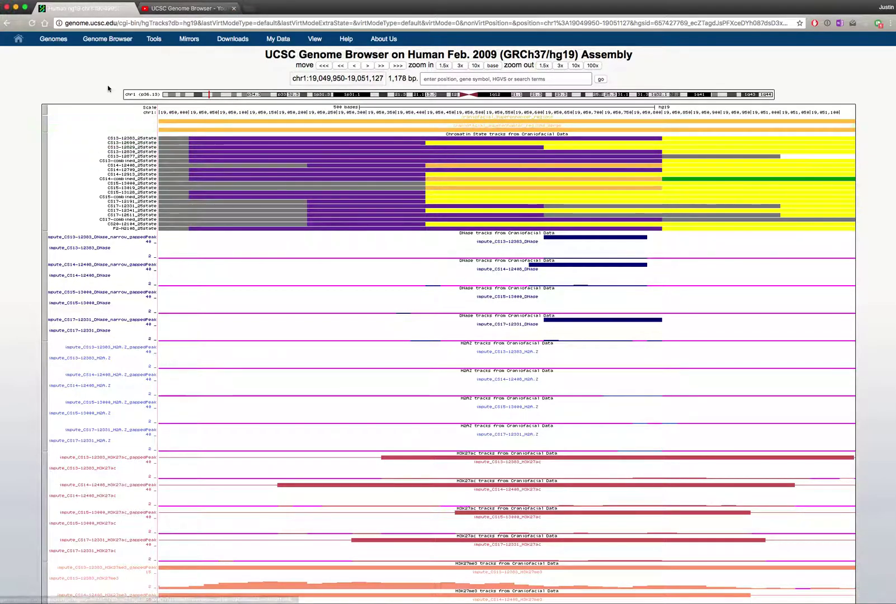
{"action": "left_click", "coordinate": [18, 39]}
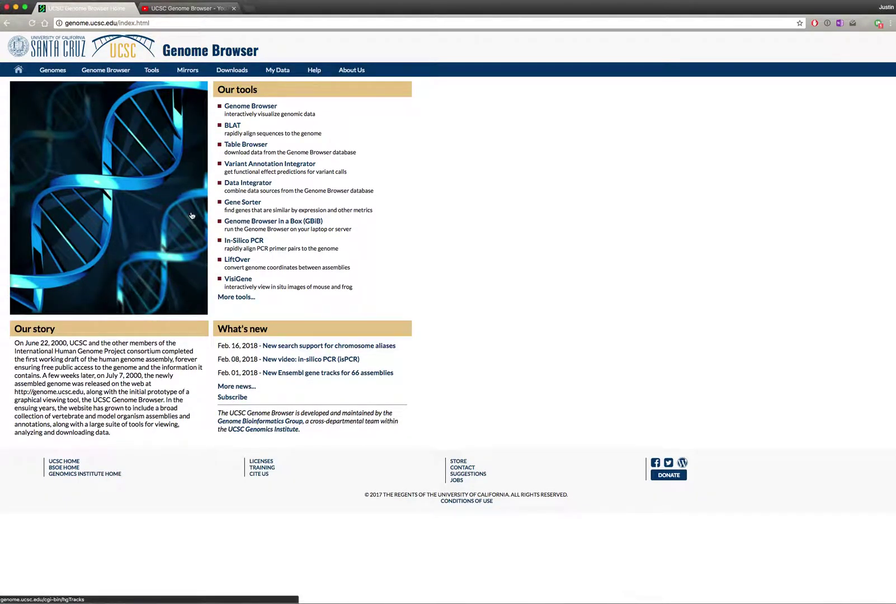
Connect the Cotney Lab Human Craniofacial Epigenomics hub from My Data > Track Hubs
{"action": "mouse_move", "coordinate": [93, 72]}
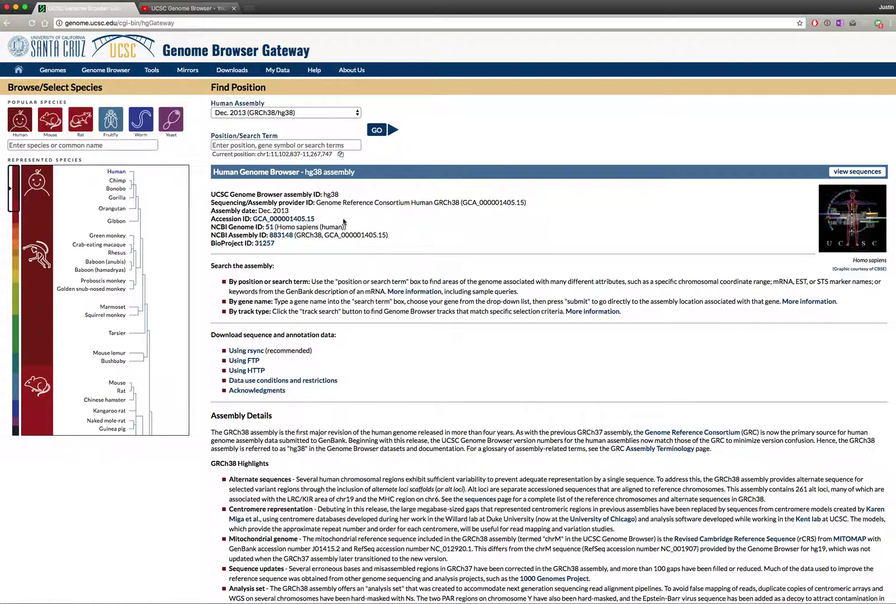
{"action": "mouse_move", "coordinate": [281, 72]}
{"action": "left_click", "coordinate": [284, 108]}
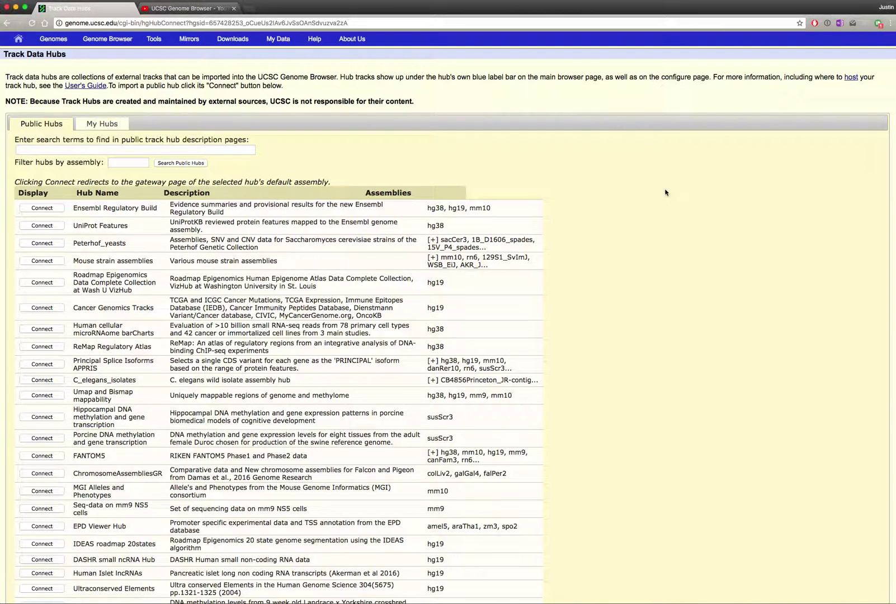
{"action": "scroll", "coordinate": [664, 192], "scroll_direction": "down", "scroll_amount": 5}
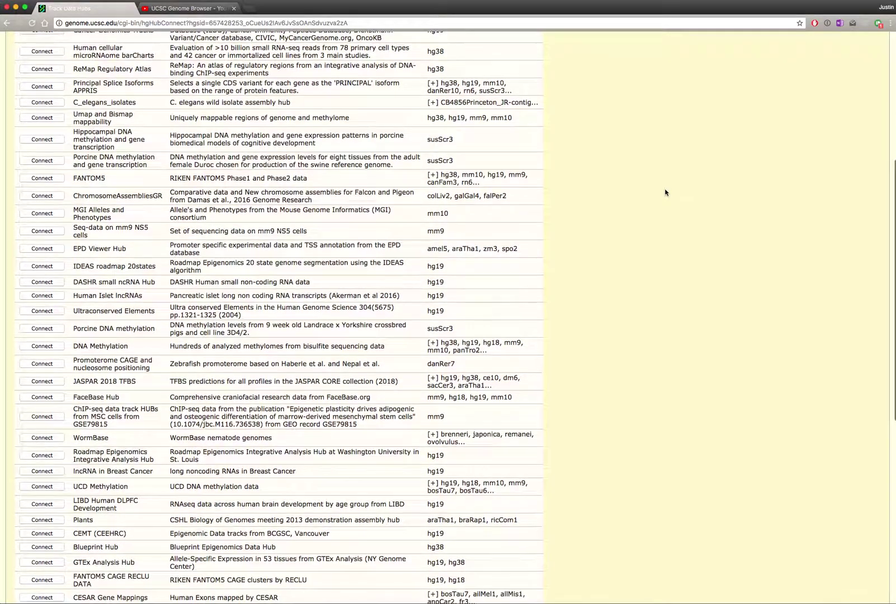
{"action": "scroll", "coordinate": [665, 192], "scroll_direction": "down", "scroll_amount": 7}
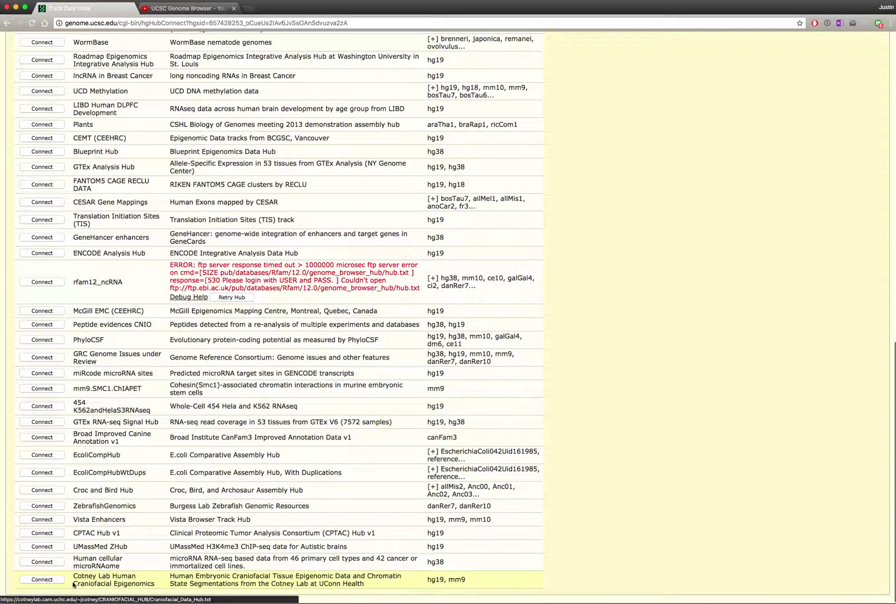
{"action": "left_click", "coordinate": [42, 579]}
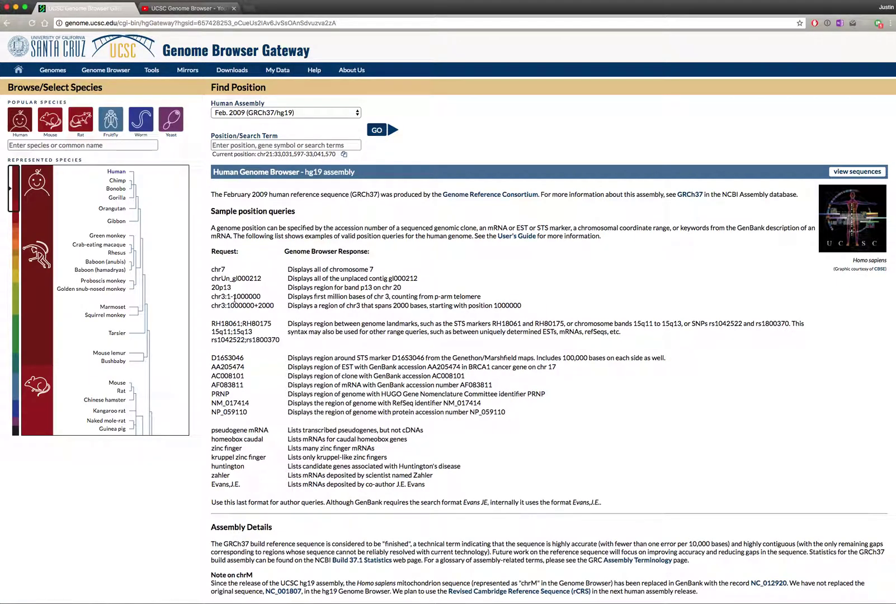
{"action": "left_click", "coordinate": [220, 146]}
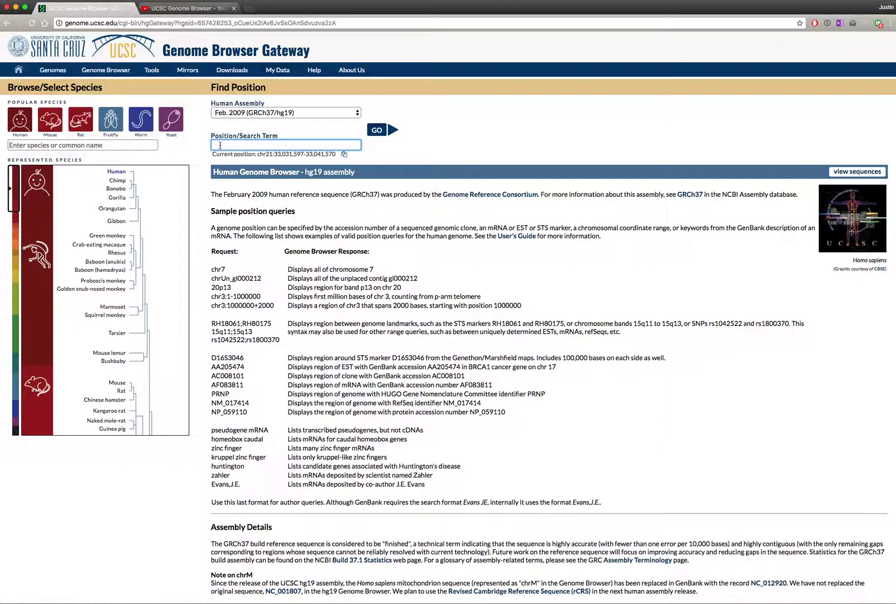
Search for bmp4, then drag-select on the ruler to zoom to chr14:54,636,958-54,658,495
{"action": "type", "text": "bmp4"}
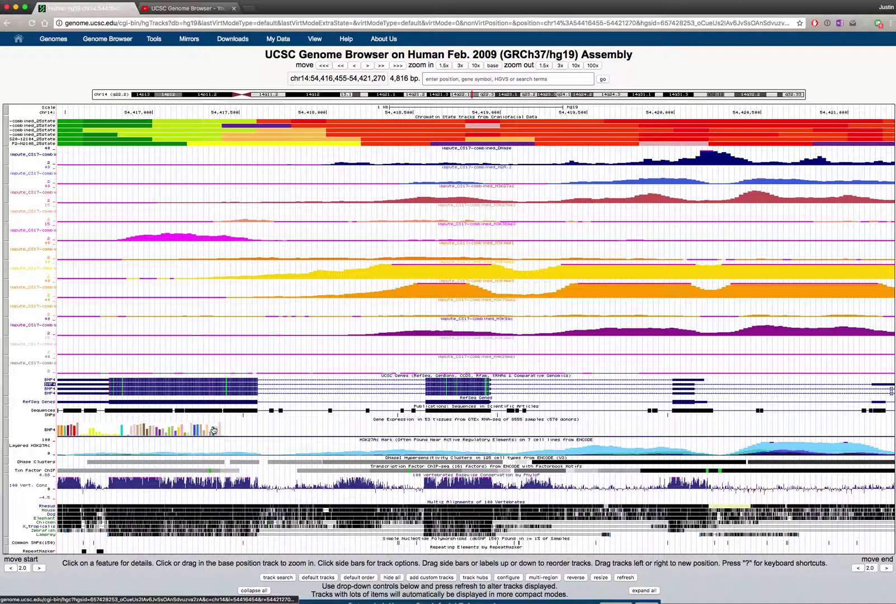
{"action": "scroll", "coordinate": [430, 430], "scroll_direction": "down", "scroll_amount": 10}
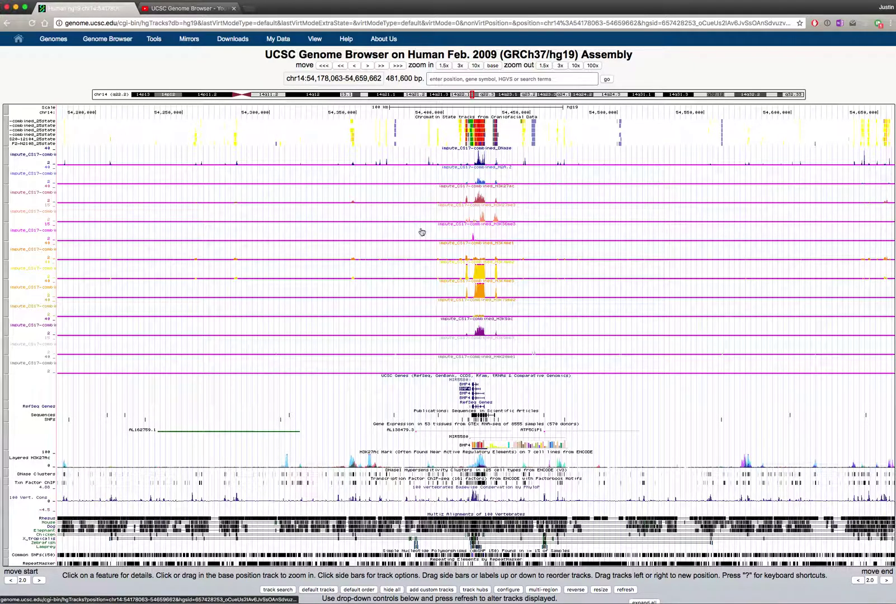
{"action": "left_click", "coordinate": [856, 108]}
{"action": "left_click_drag", "start_coordinate": [856, 108], "coordinate": [894, 107]}
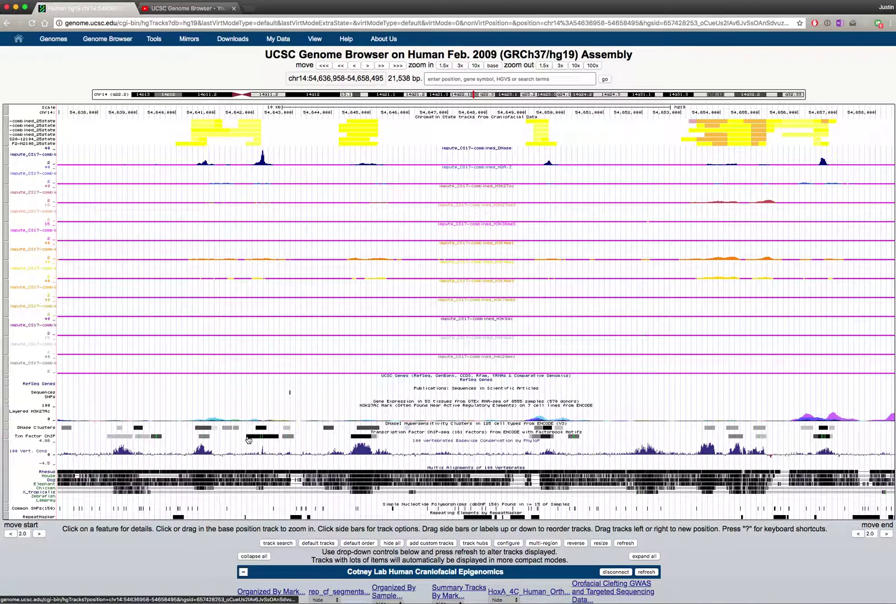
{"action": "scroll", "coordinate": [248, 440], "scroll_direction": "down", "scroll_amount": 10}
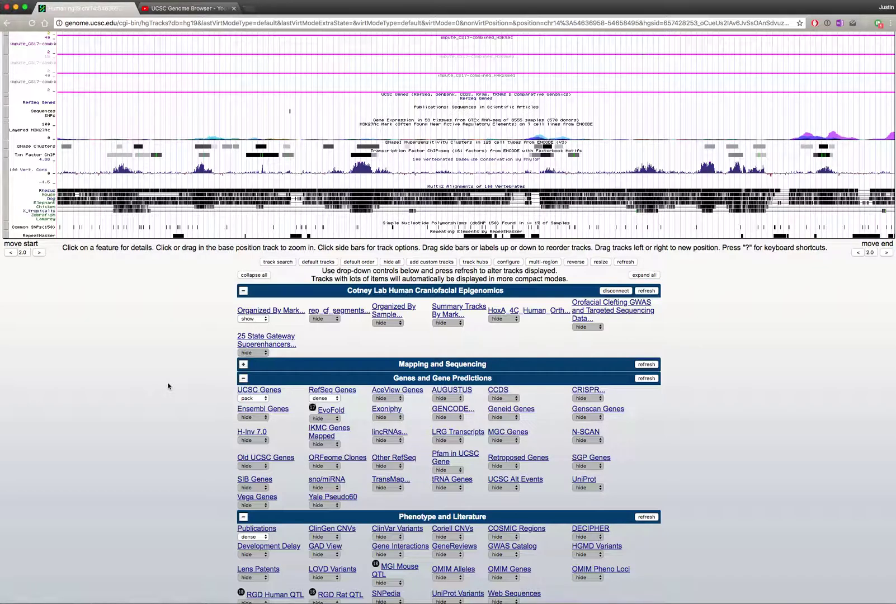
Connect the Roadmap Epigenomics Integrative Analysis Hub, return to the browser, and open Con. By Assay settings
{"action": "left_click", "coordinate": [477, 262]}
{"action": "scroll", "coordinate": [155, 364], "scroll_direction": "down", "scroll_amount": 9}
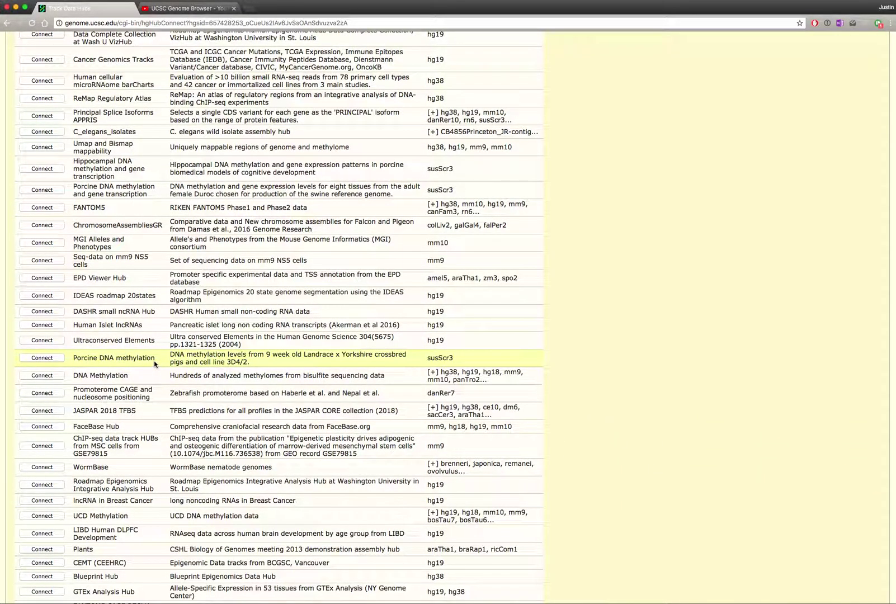
{"action": "scroll", "coordinate": [155, 364], "scroll_direction": "down", "scroll_amount": 3}
{"action": "left_click", "coordinate": [46, 420]}
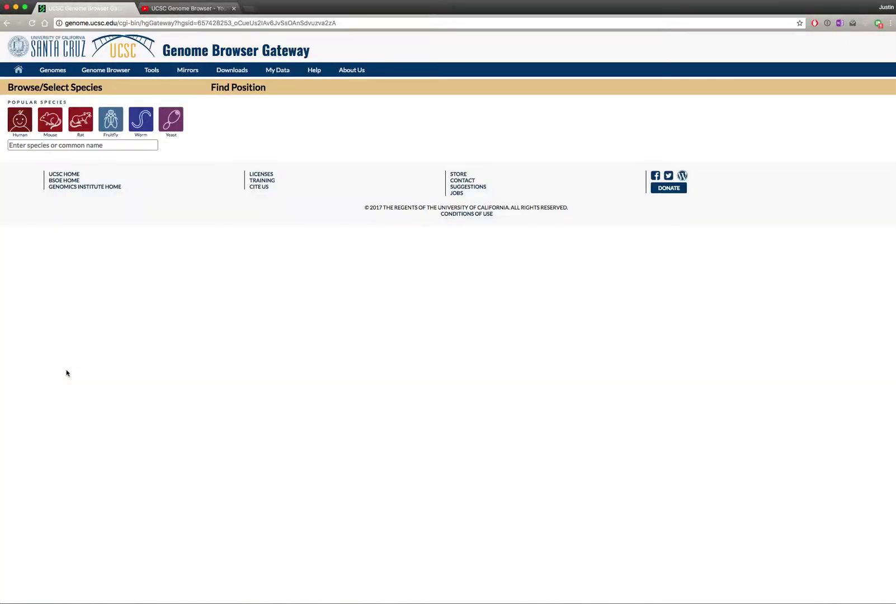
{"action": "left_click", "coordinate": [376, 129]}
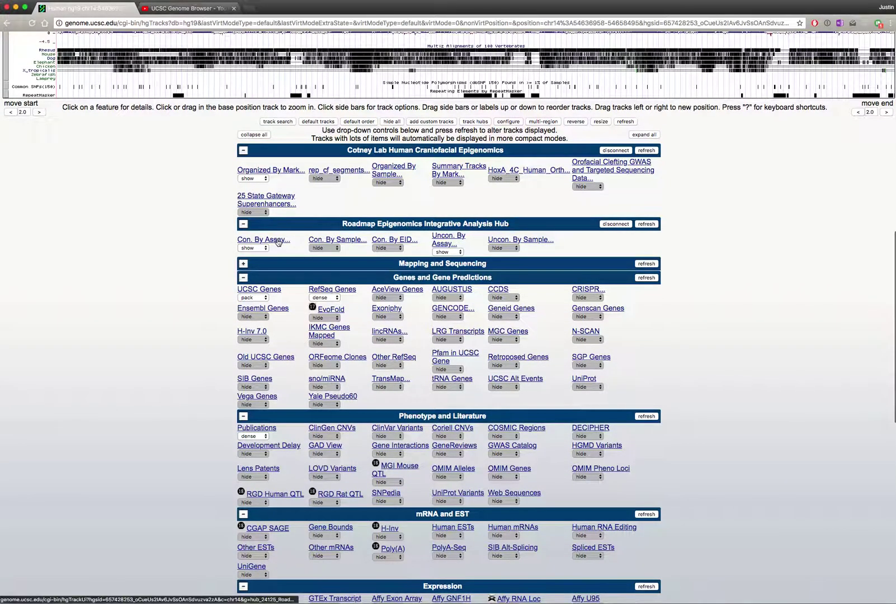
{"action": "left_click", "coordinate": [277, 240]}
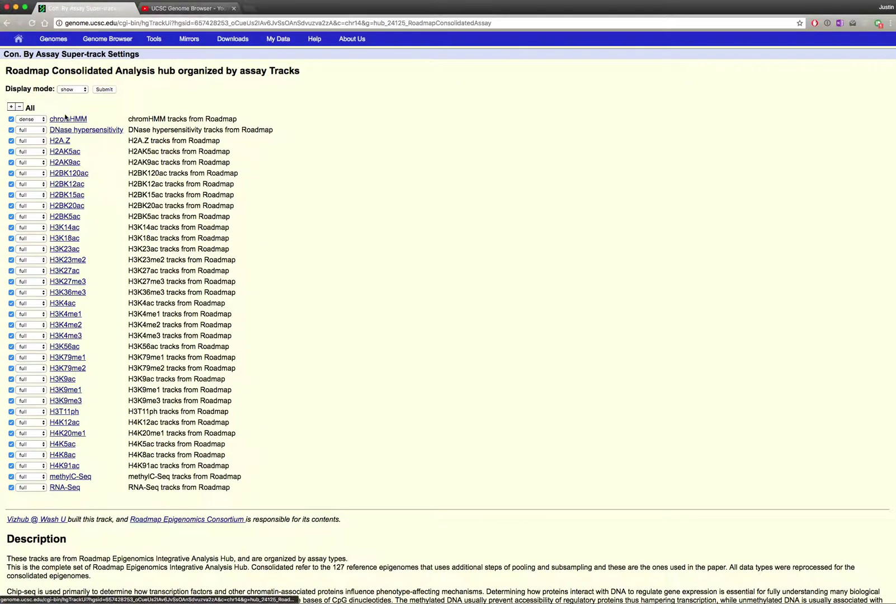
In chromHMM settings, check every ImputedHMM sample track and submit
{"action": "left_click", "coordinate": [67, 120]}
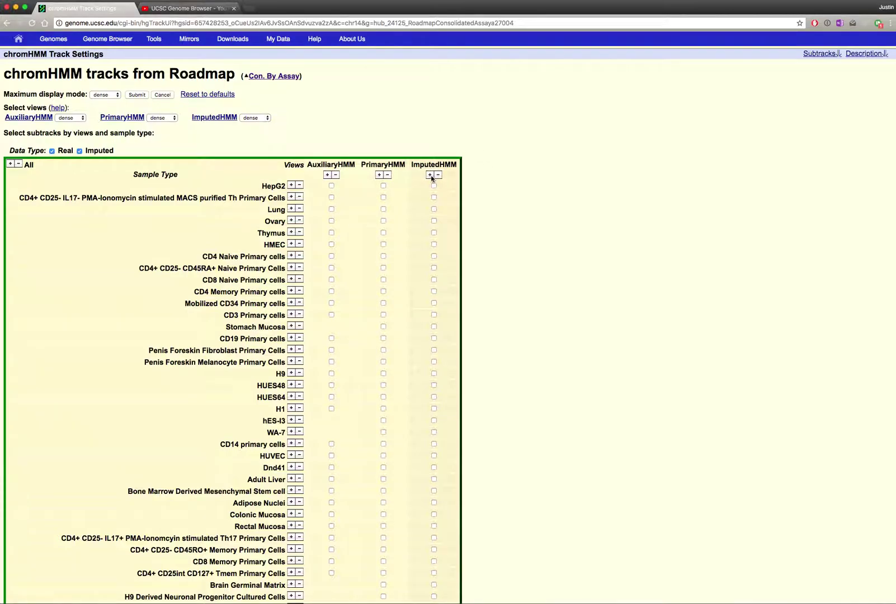
{"action": "left_click", "coordinate": [430, 175]}
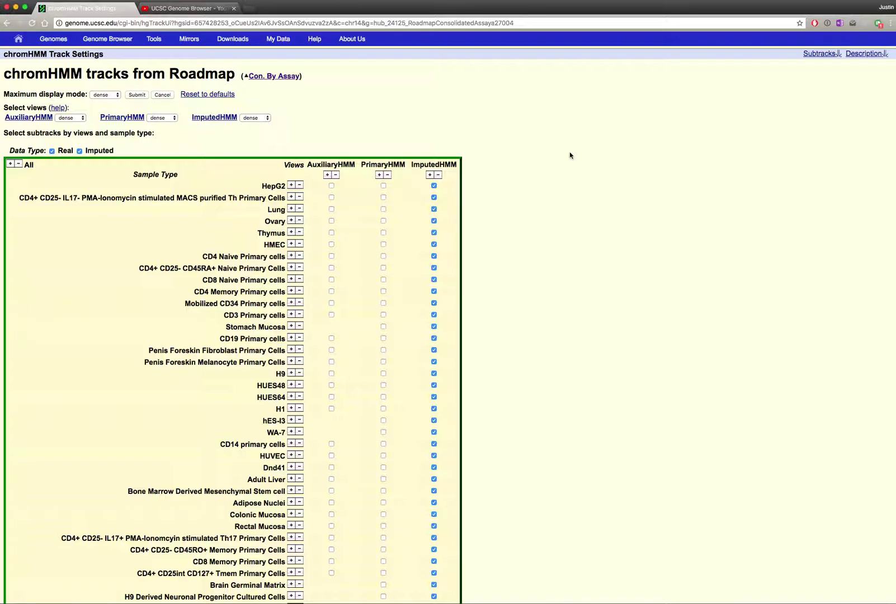
{"action": "left_click", "coordinate": [137, 94]}
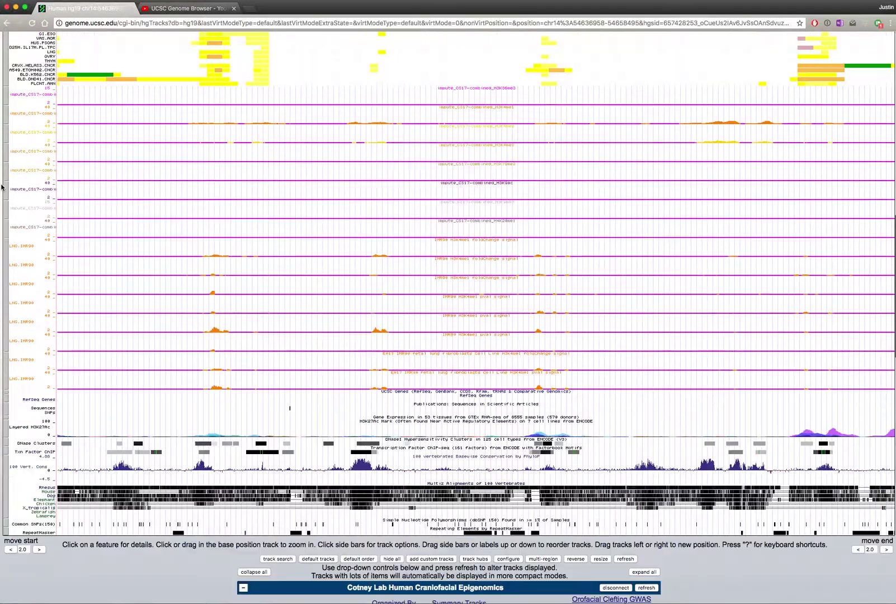
Go to the MSX2 locus at chr5:174,130,702-174,142,976 and scroll through the chromHMM tracks
{"action": "scroll", "coordinate": [3, 186], "scroll_direction": "up", "scroll_amount": 2}
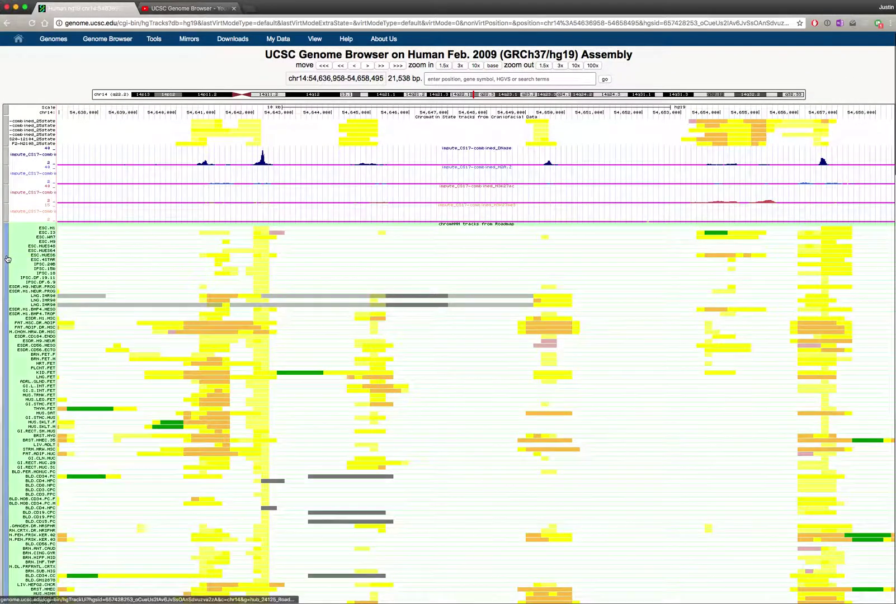
{"action": "left_click", "coordinate": [474, 77]}
{"action": "type", "text": "msx2"}
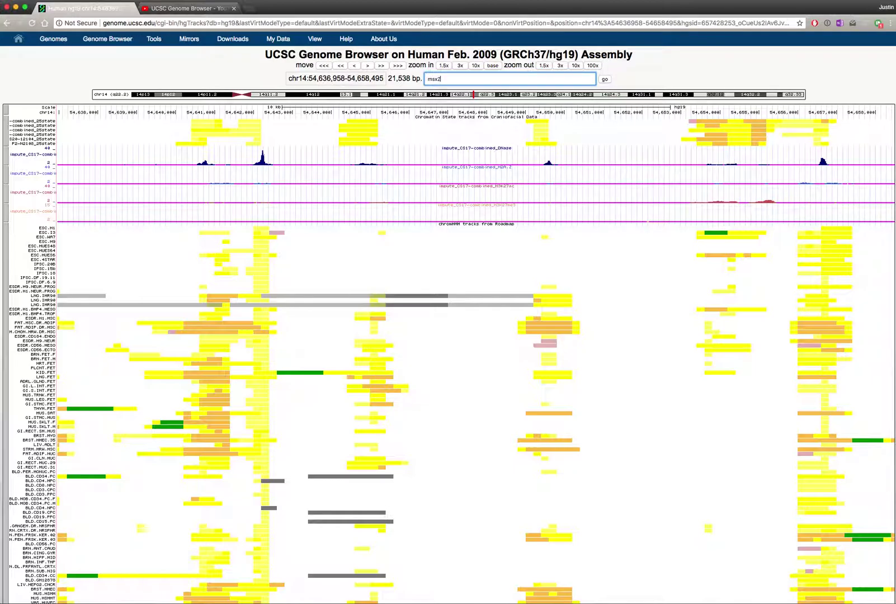
{"action": "left_click", "coordinate": [456, 90]}
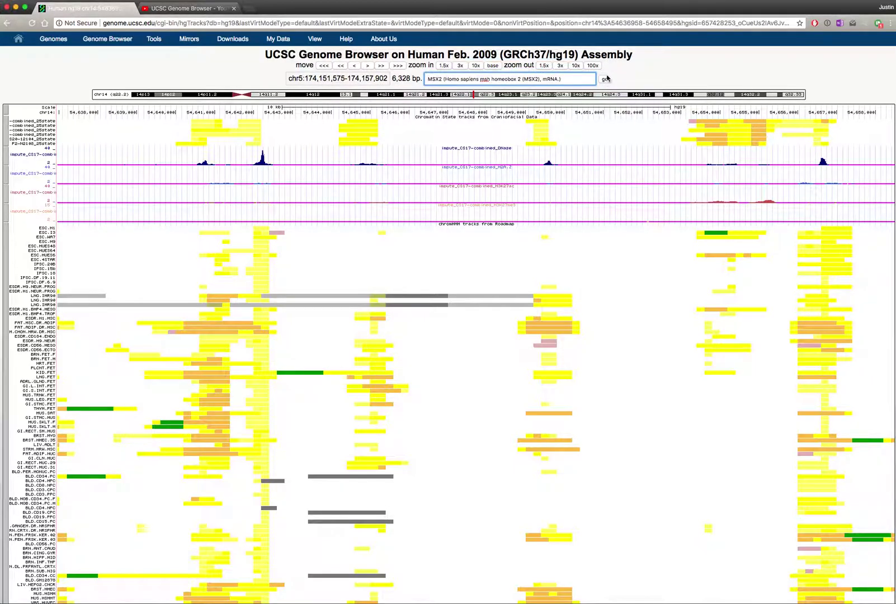
{"action": "left_click", "coordinate": [605, 79]}
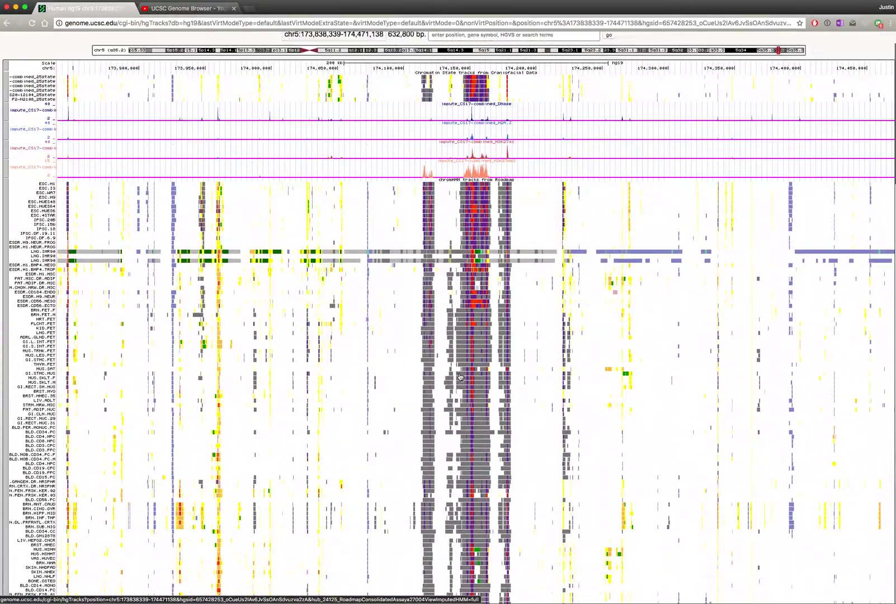
{"action": "scroll", "coordinate": [460, 377], "scroll_direction": "up", "scroll_amount": 1}
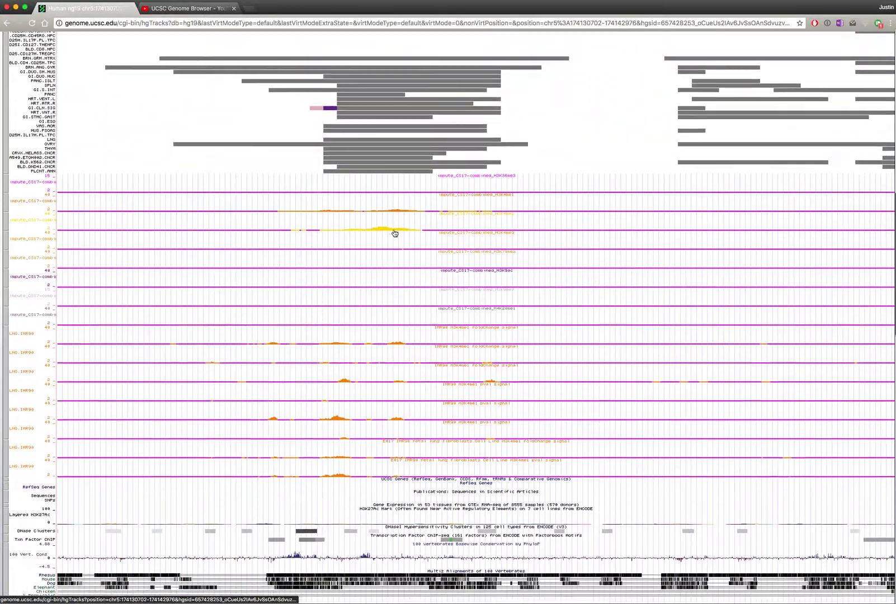
{"action": "scroll", "coordinate": [394, 233], "scroll_direction": "down", "scroll_amount": 6}
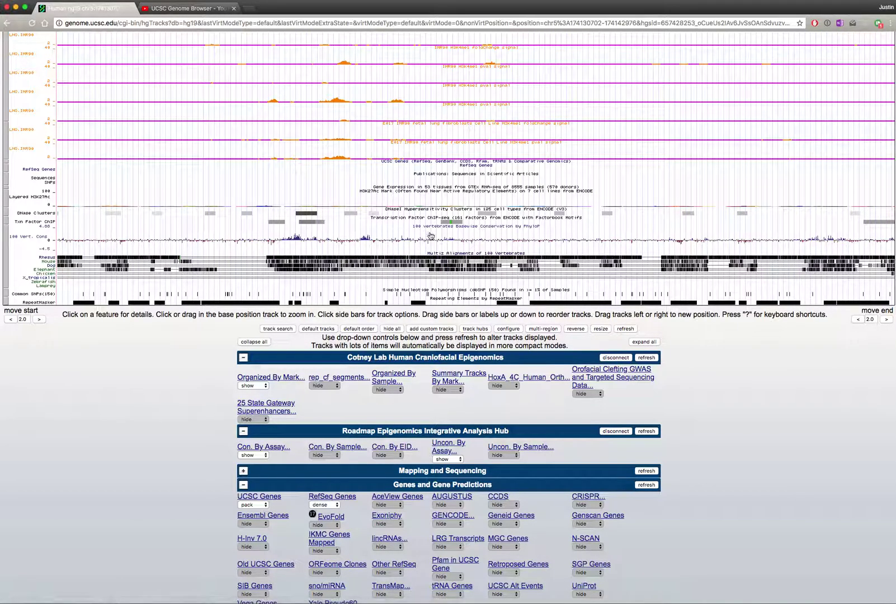
{"action": "scroll", "coordinate": [369, 206], "scroll_direction": "up", "scroll_amount": 15}
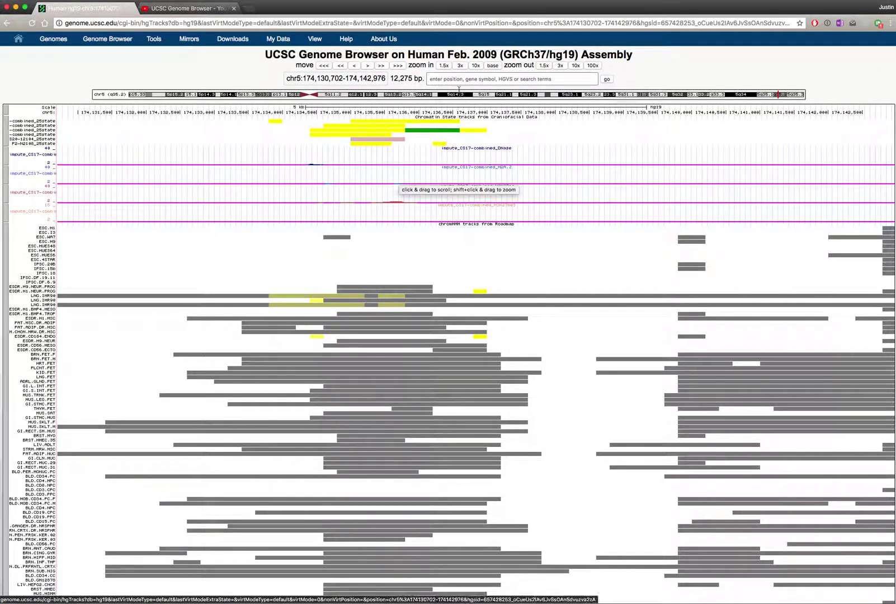
Show the DLX5 region chr7:96,649,702-96,654,143, then zoom out 100x to 444,200 bp
{"action": "left_click", "coordinate": [457, 81]}
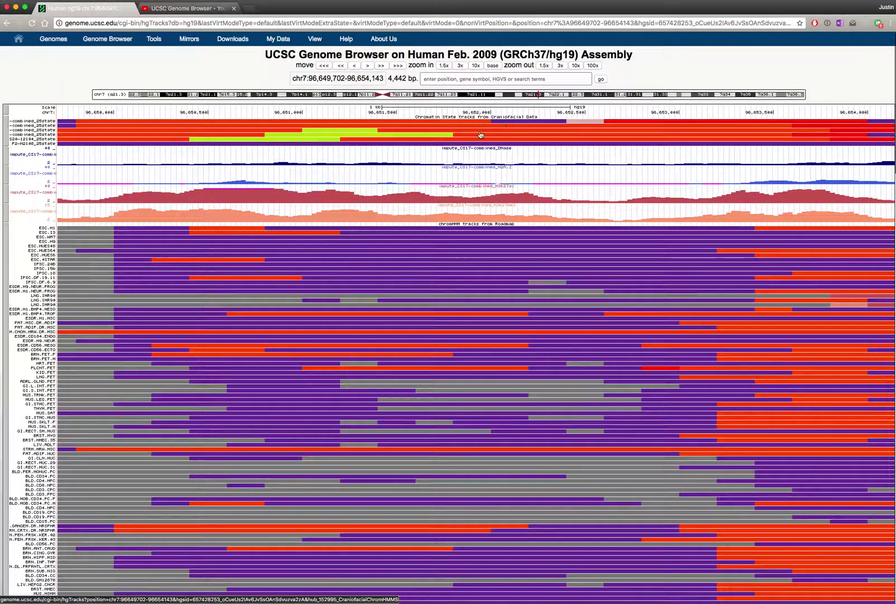
{"action": "left_click", "coordinate": [592, 66]}
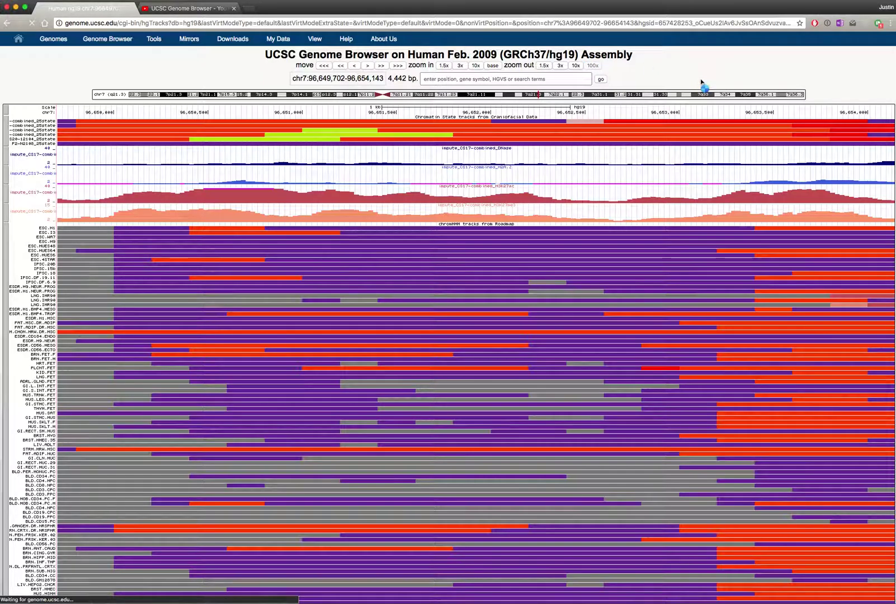